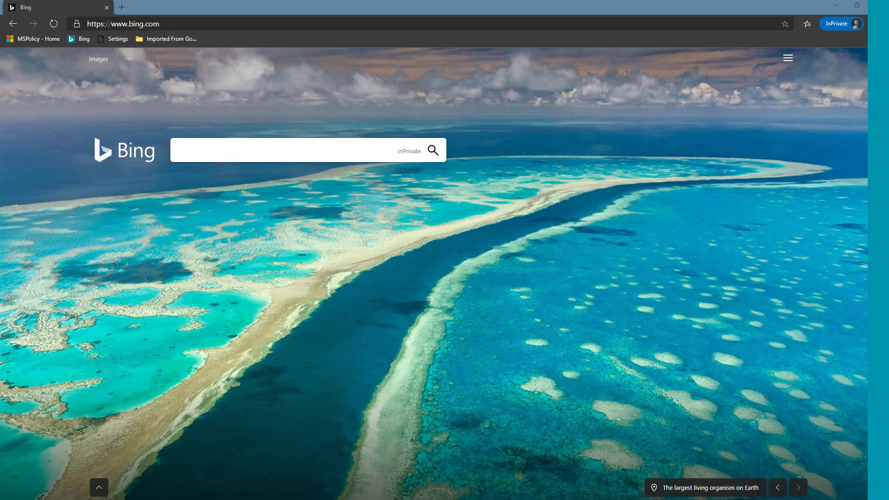
Go from the Bing home page to admin.microsoft.com in Edge.
left_click(175, 24)
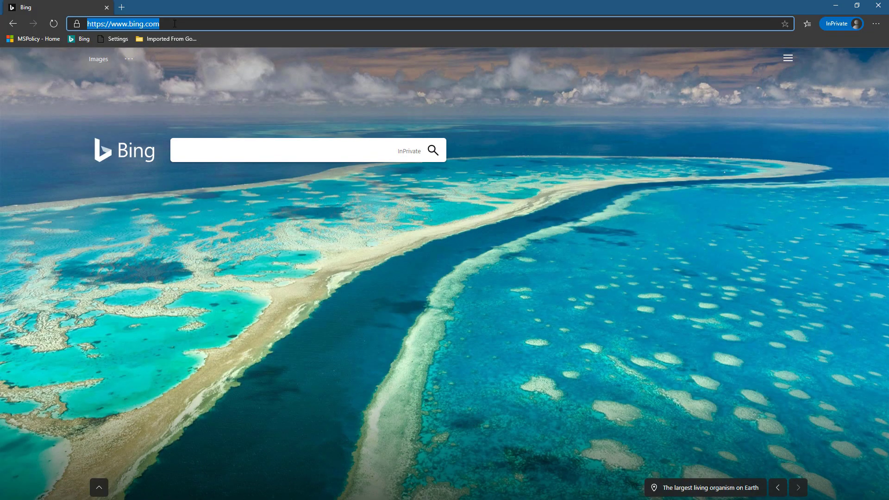
type("admin.micros")
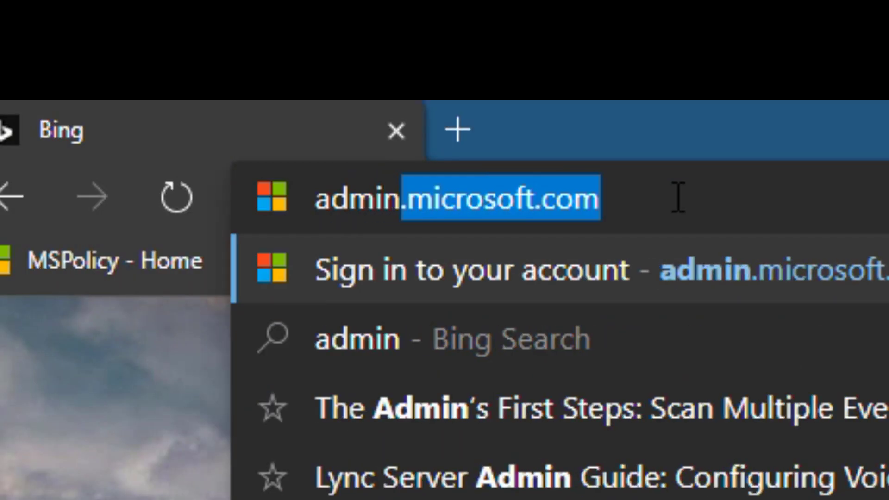
type("oft.com")
key("Return")
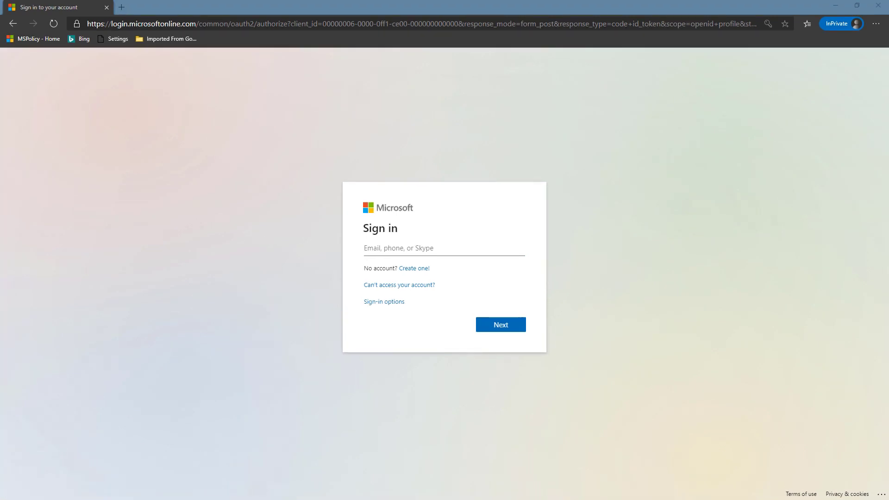
Sign in with the saved admin e-mail and password, choosing to stay signed in.
left_click(455, 247)
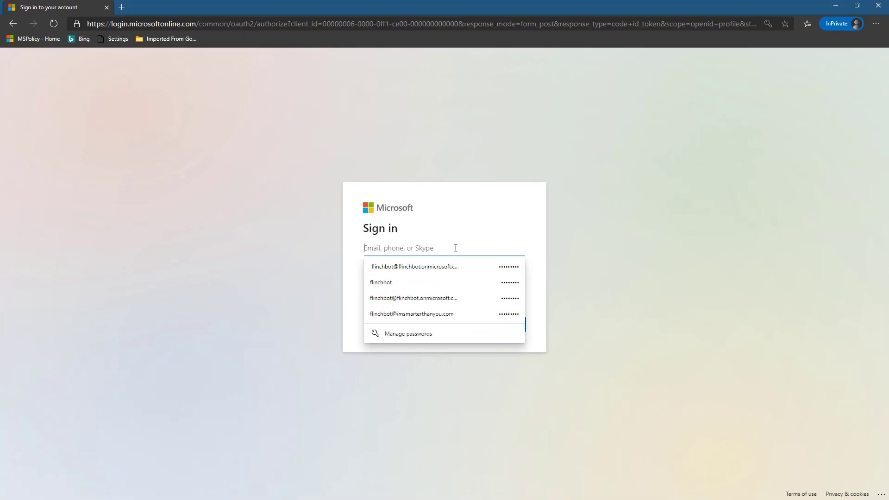
key("ctrl+v")
key("Return")
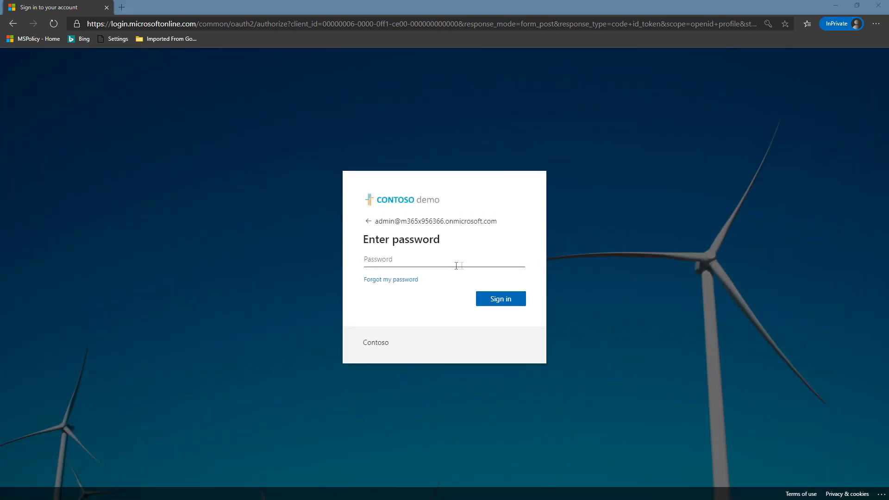
left_click(431, 261)
key("ctrl+v")
key("Return")
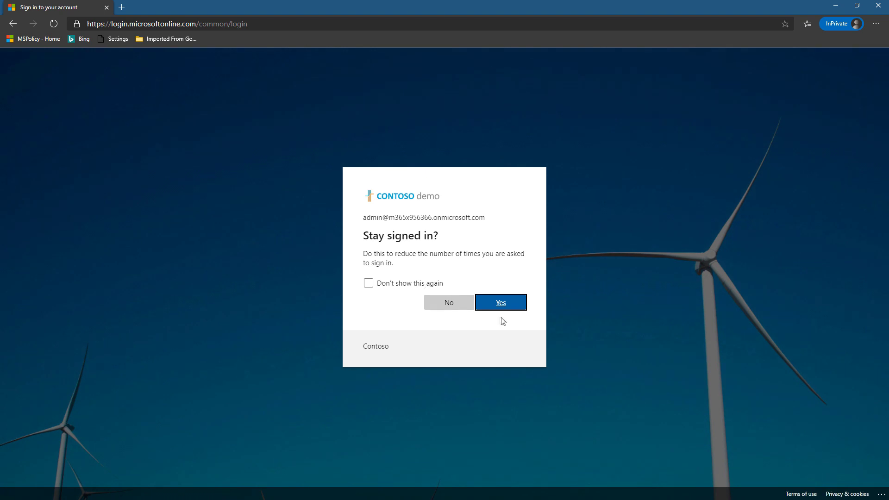
left_click(509, 307)
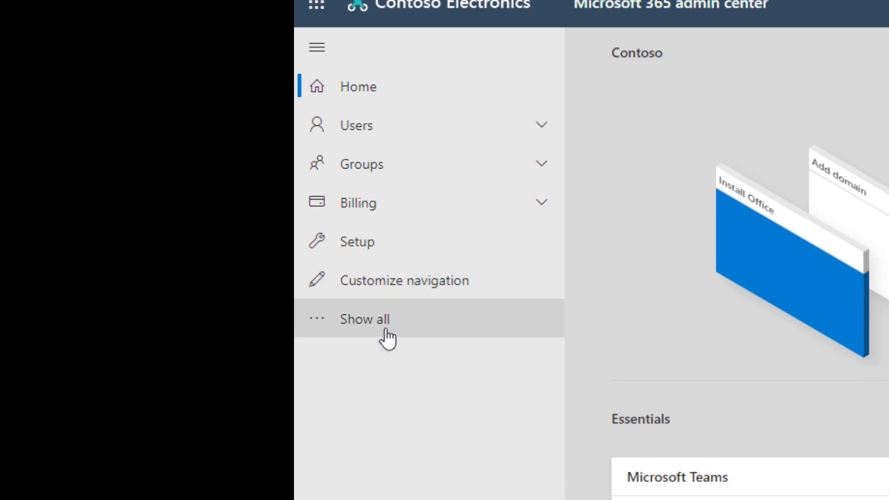
Show all nav sections, expand Resources, and go to Rooms & equipment.
left_click(365, 336)
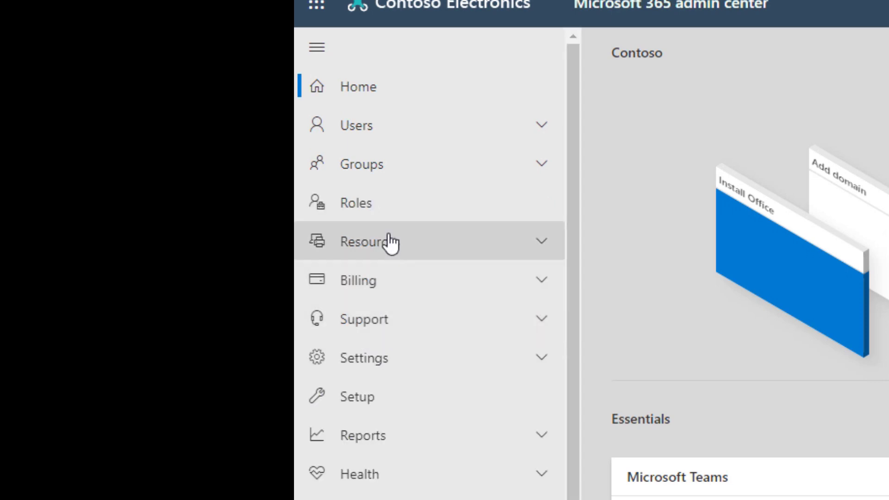
left_click(433, 246)
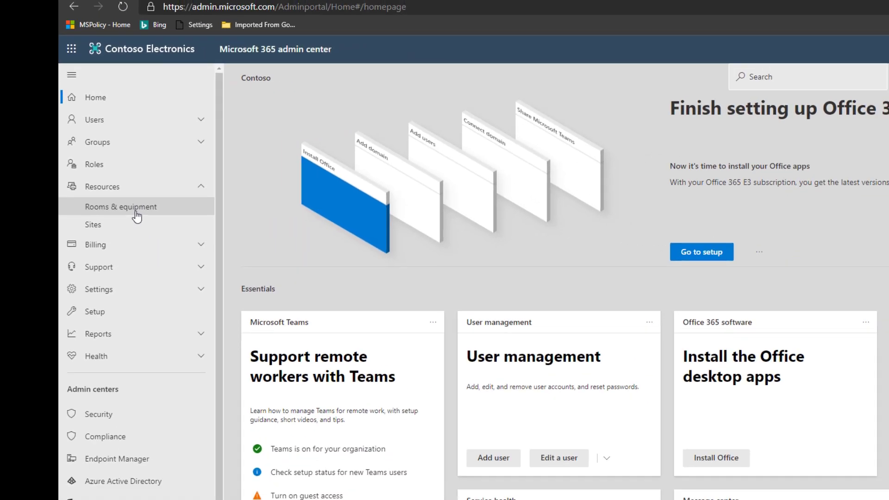
left_click(285, 255)
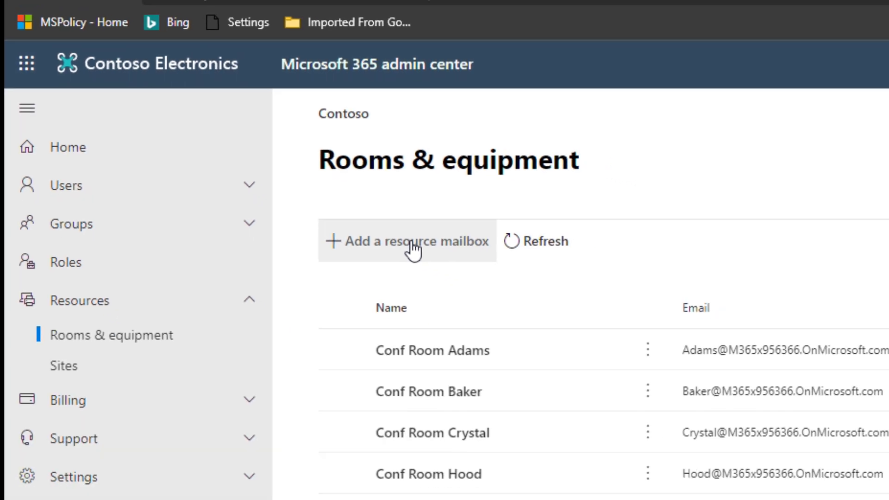
Add a resource mailbox named 'Conf Room Washington', alias confroomwashington, capacity 12.
left_click(207, 152)
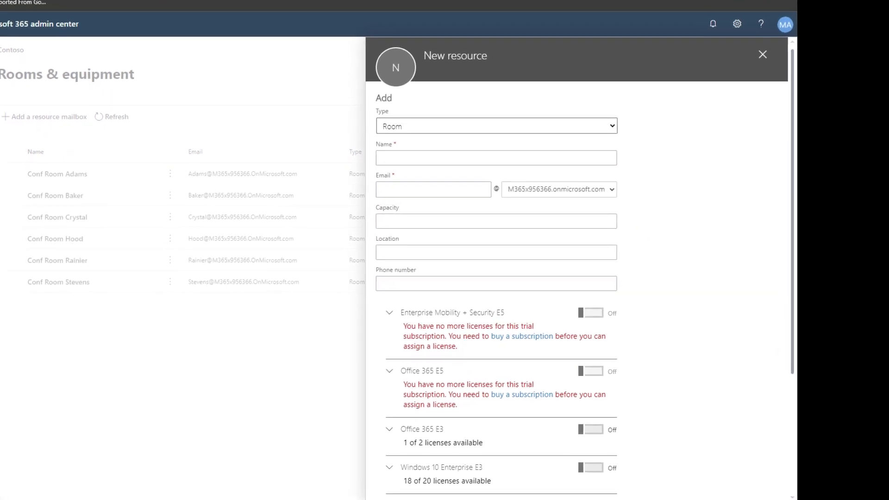
left_click(420, 158)
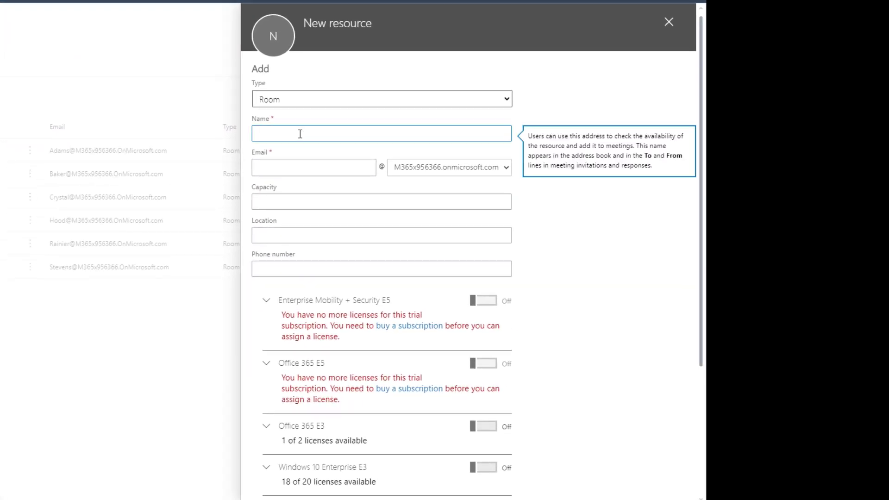
type("Conf Room Washington")
left_click(300, 172)
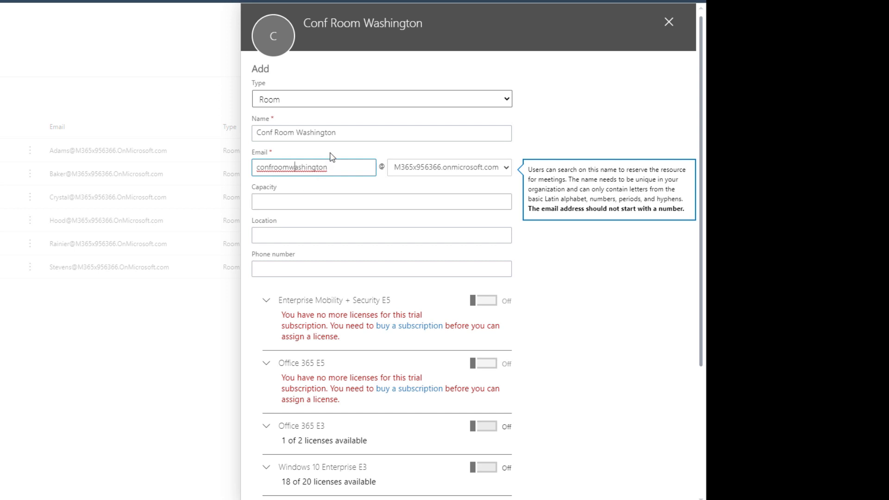
left_click(316, 202)
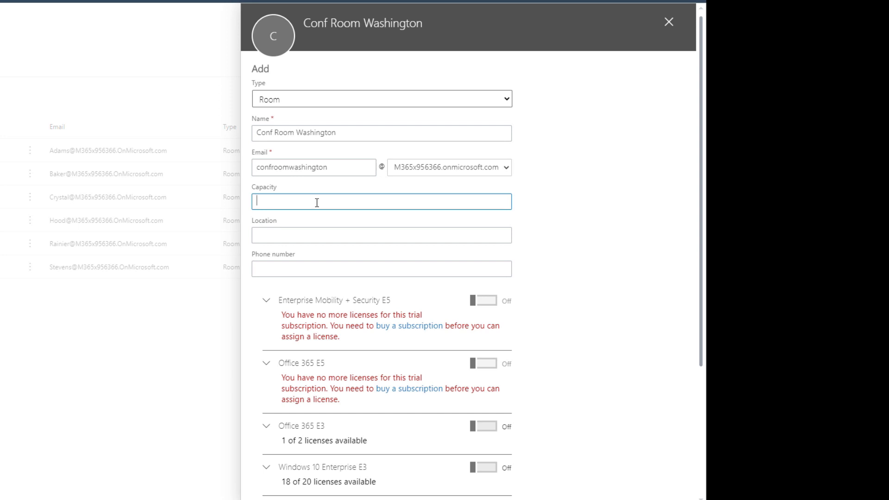
type("12")
left_click(387, 263)
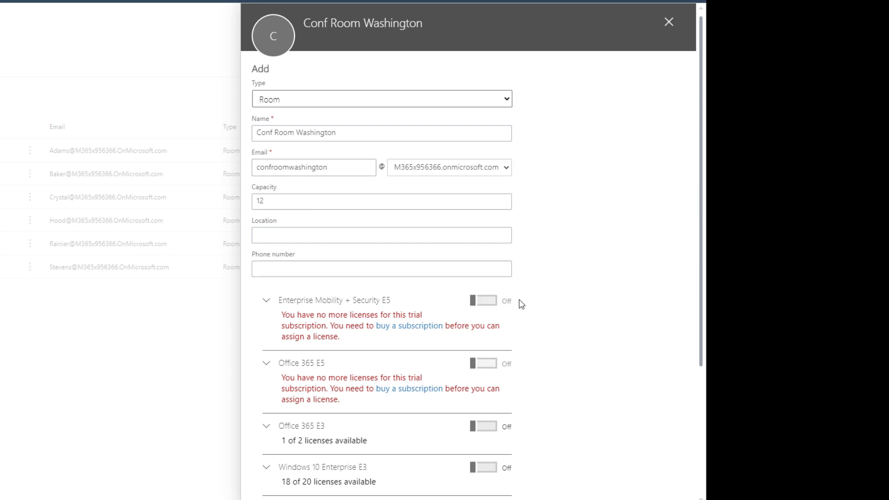
scroll(592, 304, "down", 5)
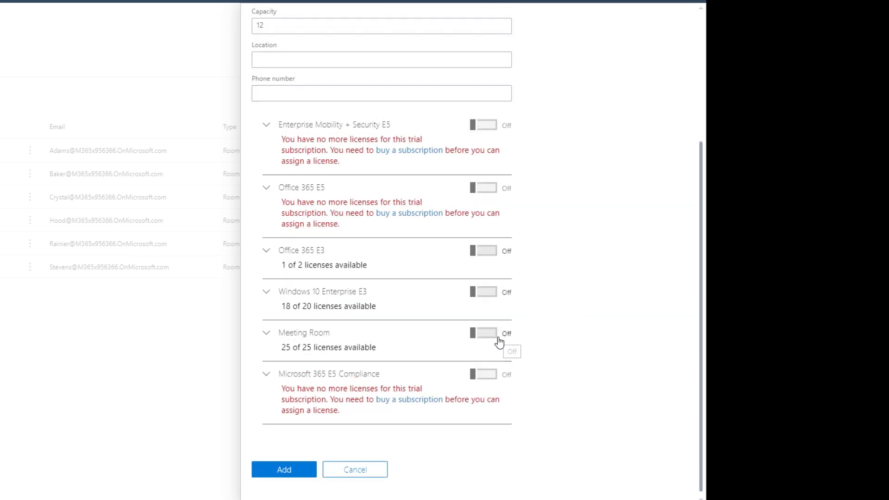
Turn on the Meeting Room license and add the Conf Room Washington mailbox.
left_click(499, 338)
scroll(394, 346, "down", 5)
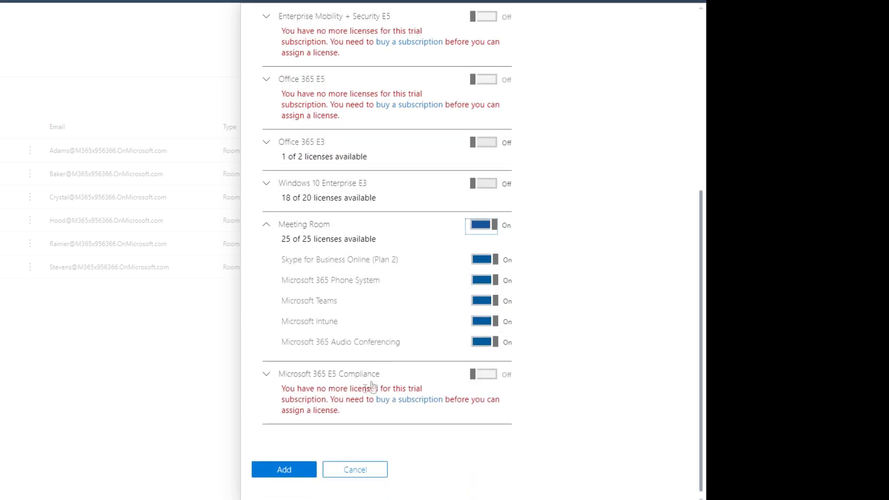
left_click(307, 470)
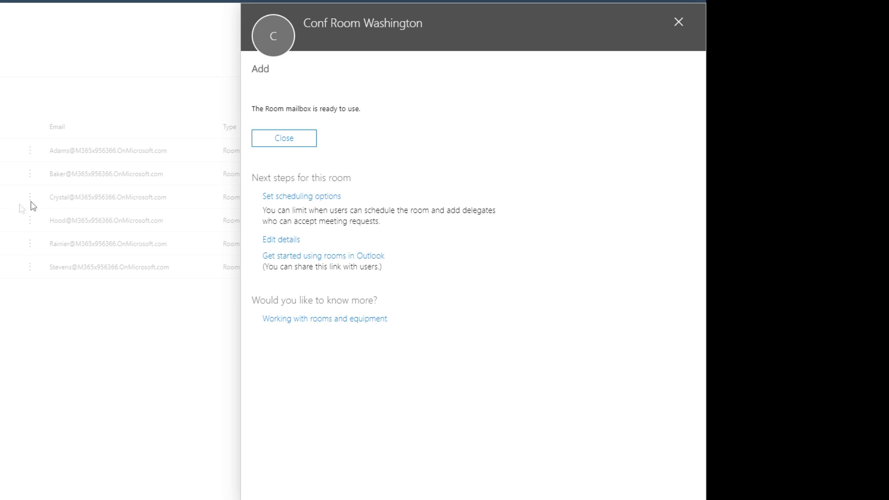
Check the room's Booking window and Maximum duration settings, then cancel without changes.
left_click(329, 198)
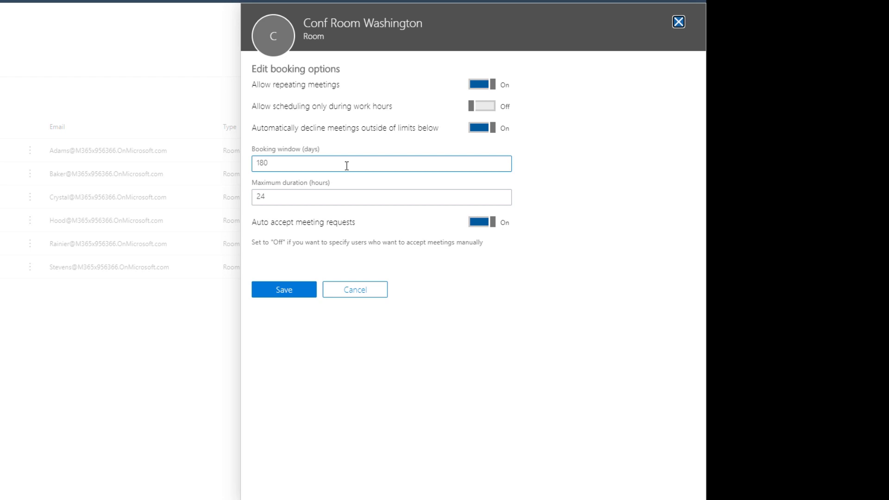
left_click(320, 198)
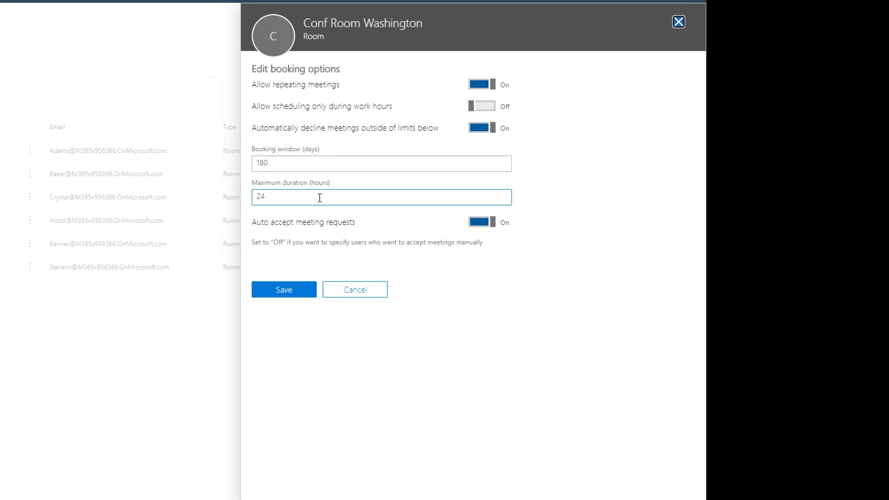
left_click(505, 265)
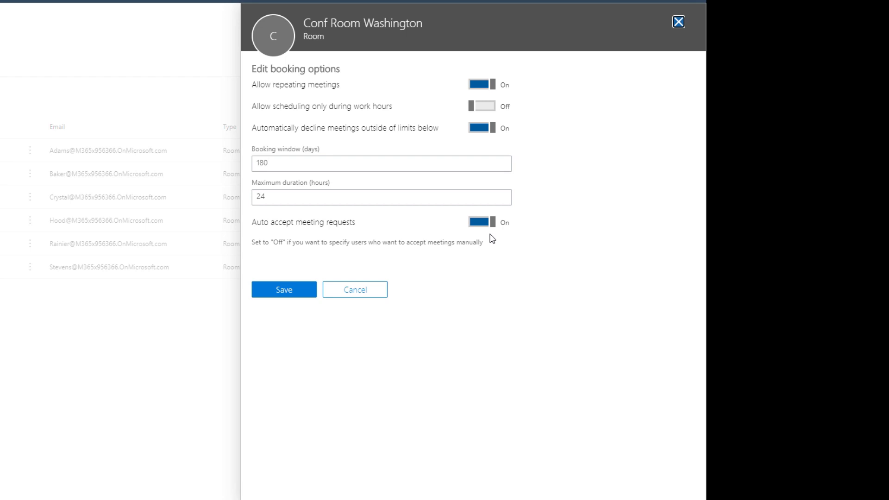
left_click(365, 300)
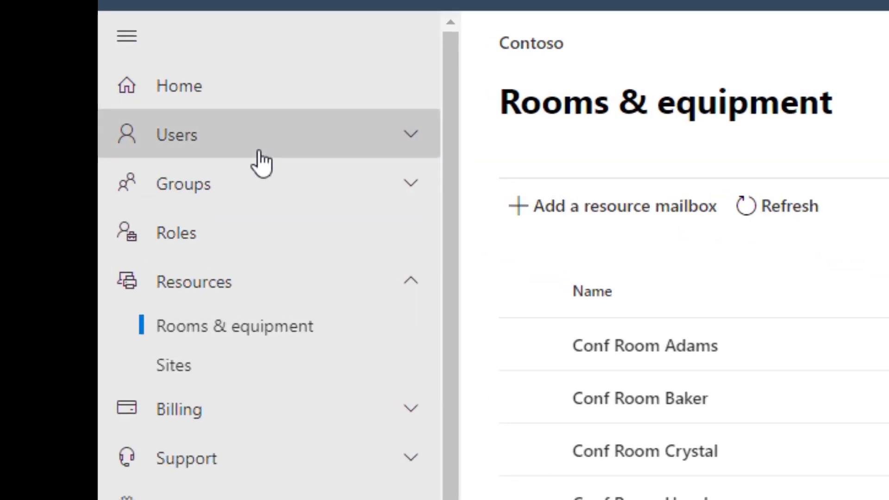
Go to Users > Active users and start a password reset for Conf Room Washington.
left_click(61, 123)
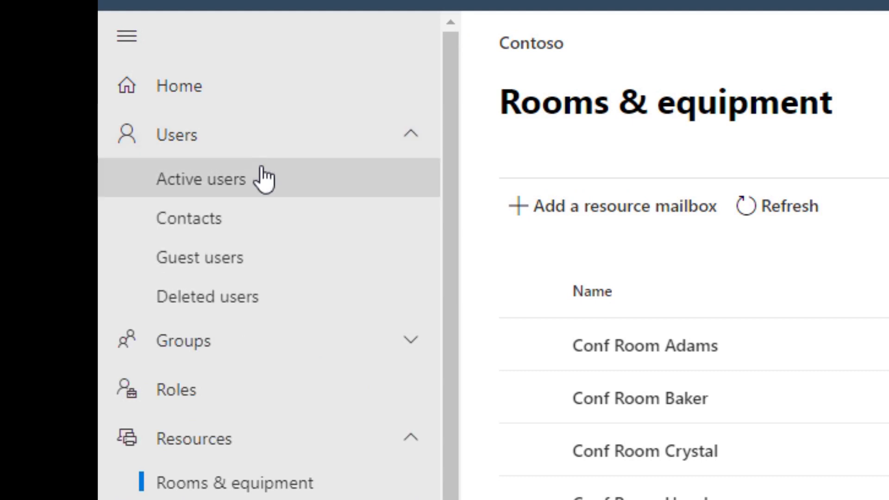
left_click(263, 178)
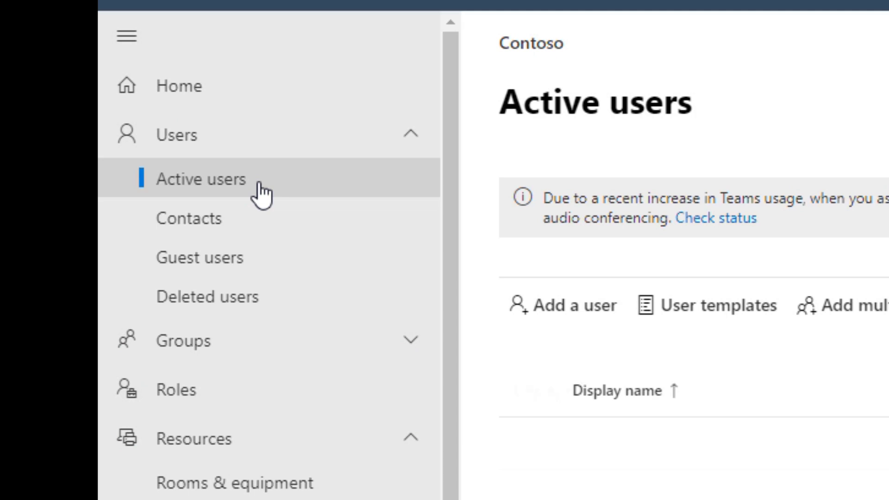
scroll(320, 284, "down", 1)
scroll(322, 287, "down", 6)
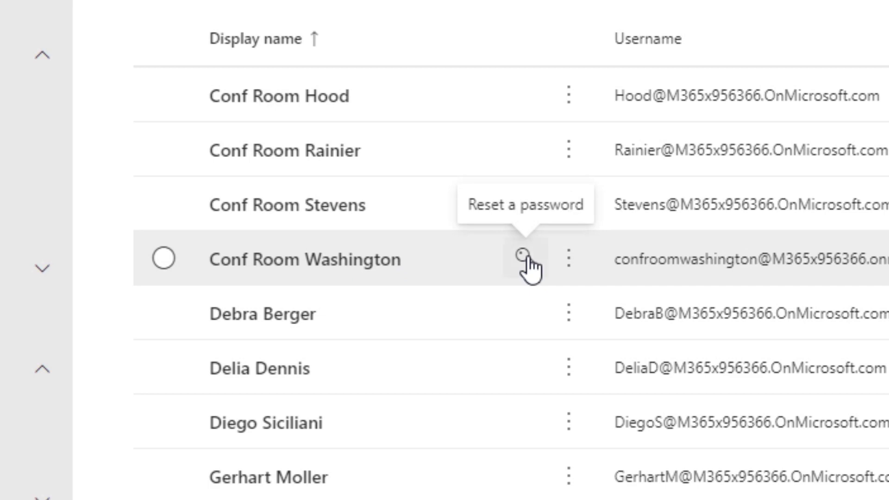
left_click(524, 256)
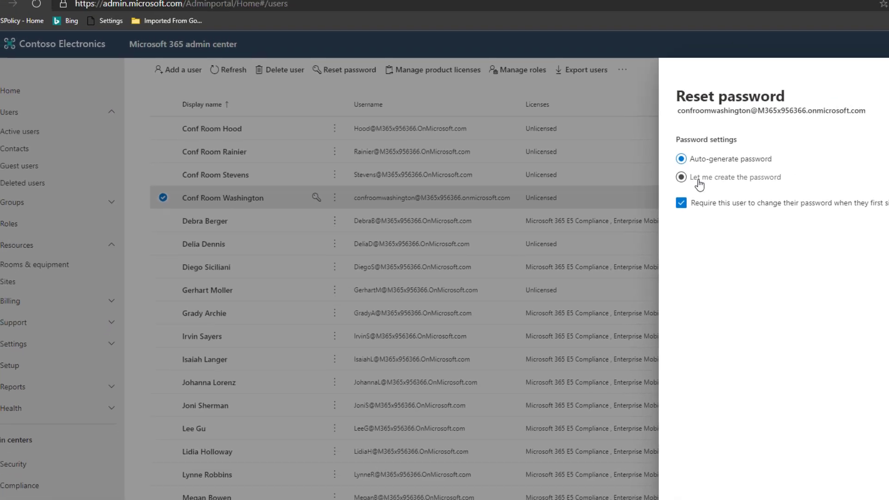
Give Conf Room Washington a custom password with no forced change at sign-in.
left_click(610, 173)
left_click(634, 204)
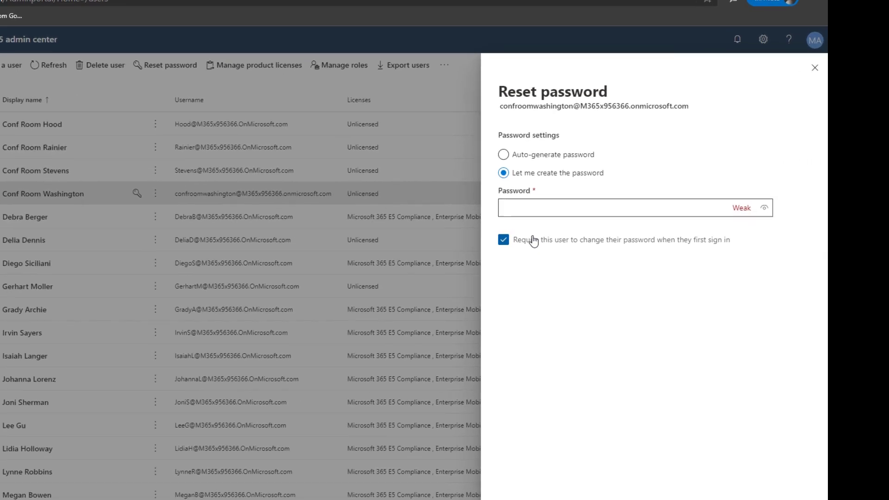
type("•••••••••")
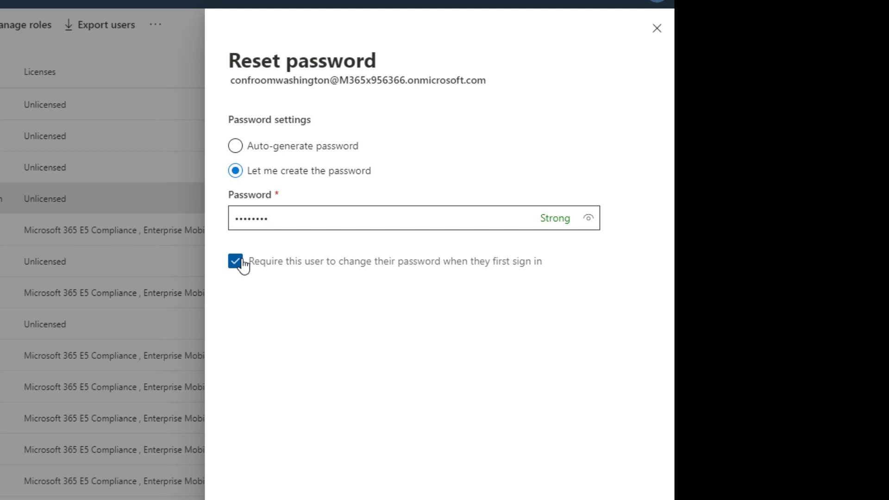
left_click(236, 261)
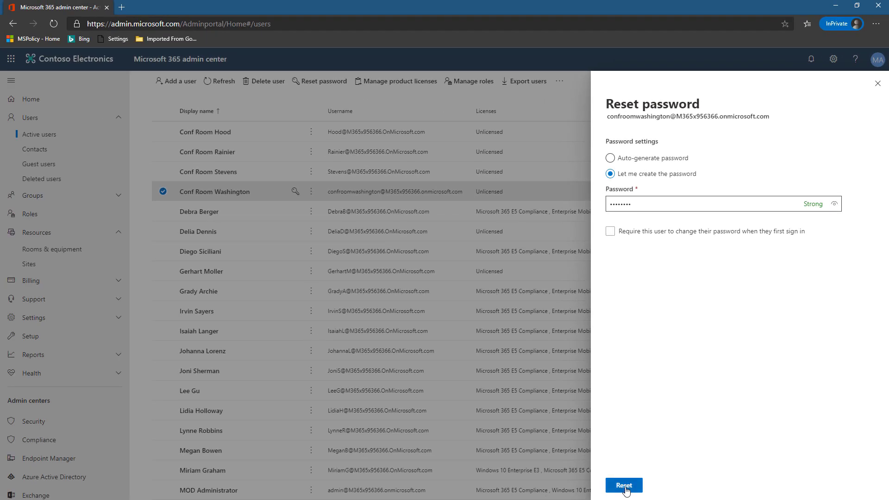
left_click(625, 489)
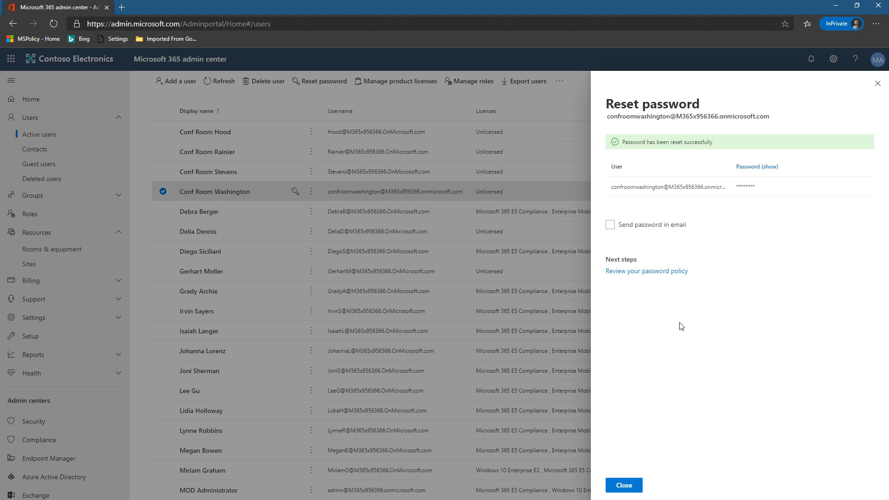
left_click(625, 485)
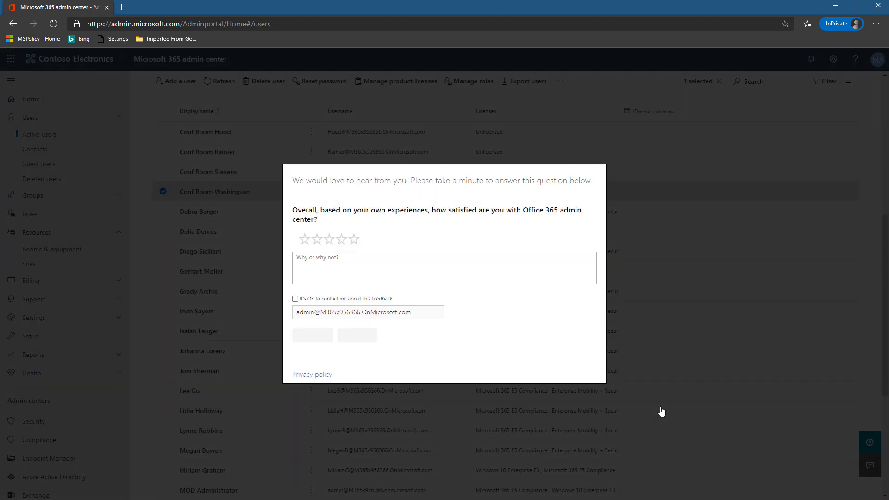
left_click(368, 336)
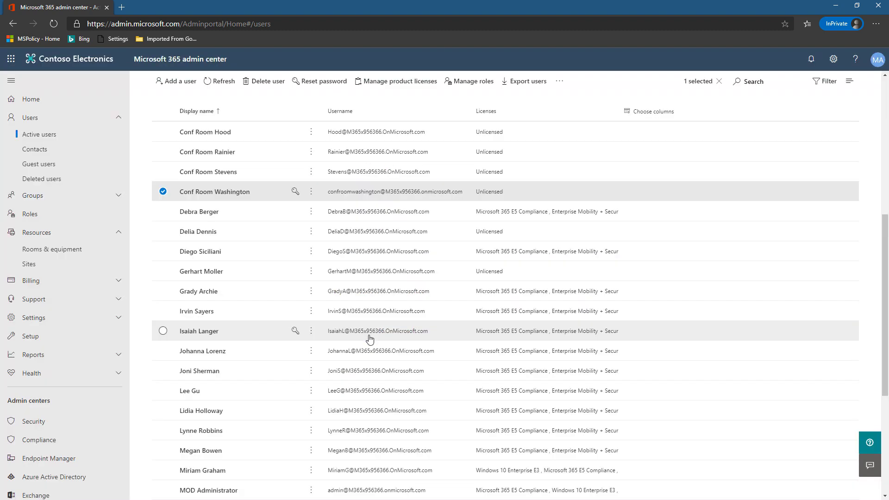